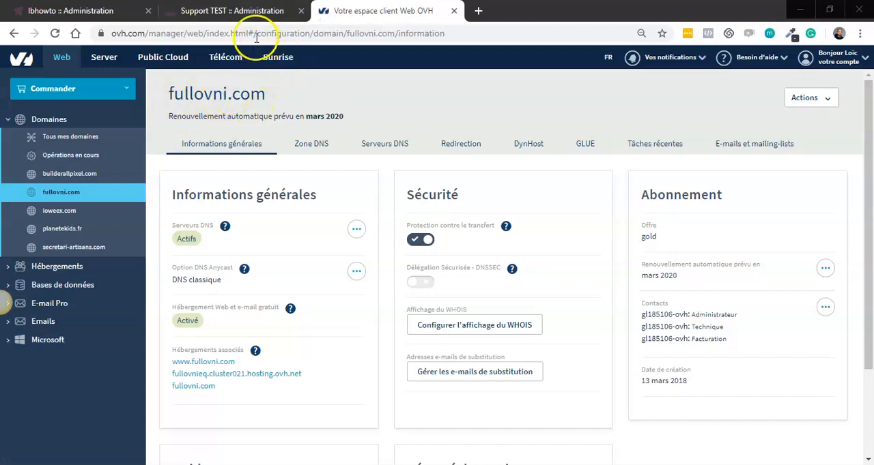
- Switch to the LearnyBox administration and open the form for adding a new domain in the site's domain settings
{"action": "left_click", "coordinate": [227, 12]}
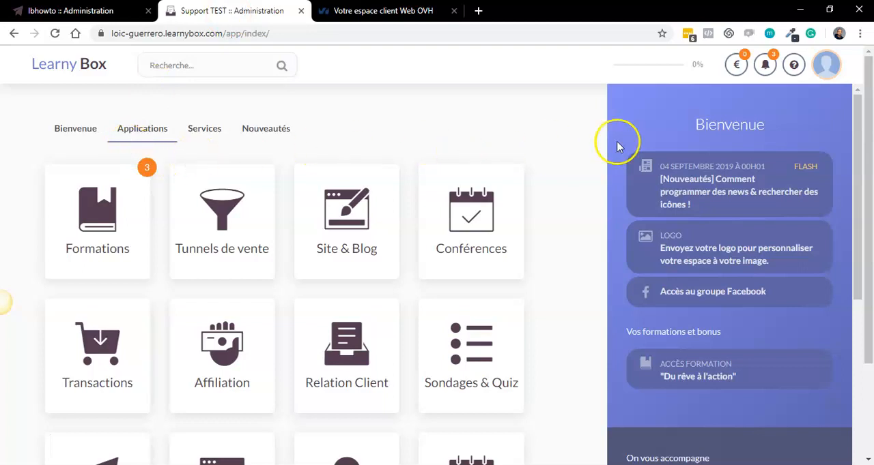
{"action": "left_click", "coordinate": [827, 70]}
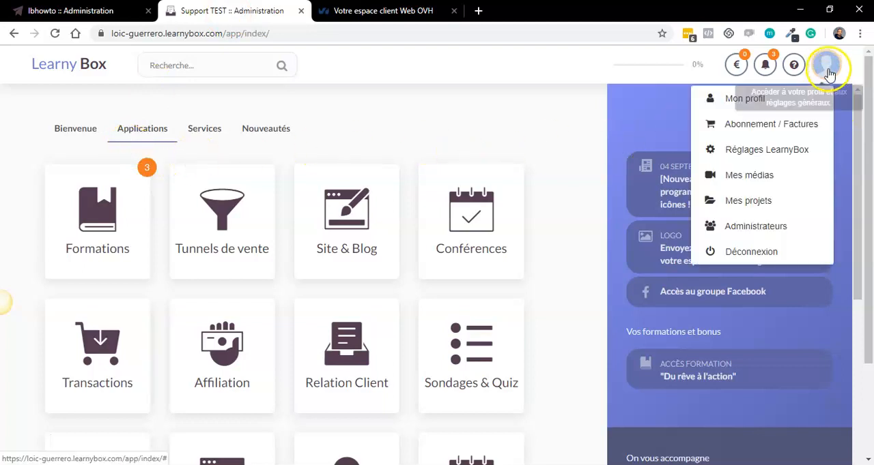
{"action": "left_click", "coordinate": [777, 150]}
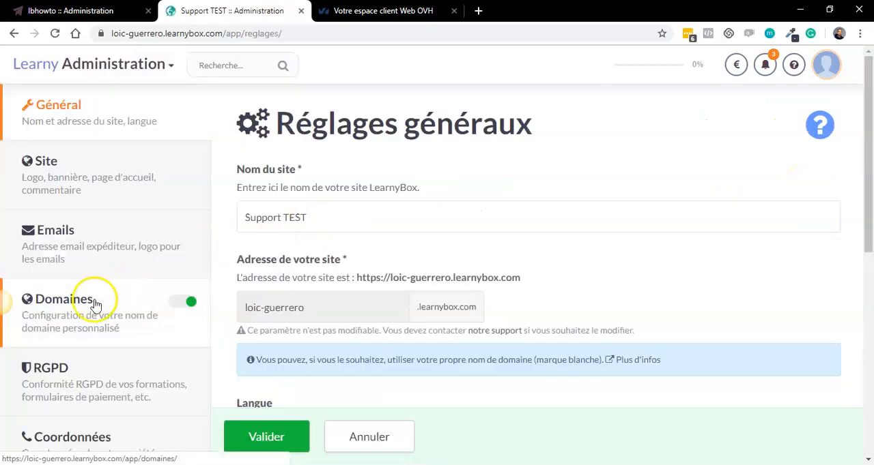
{"action": "left_click", "coordinate": [94, 314]}
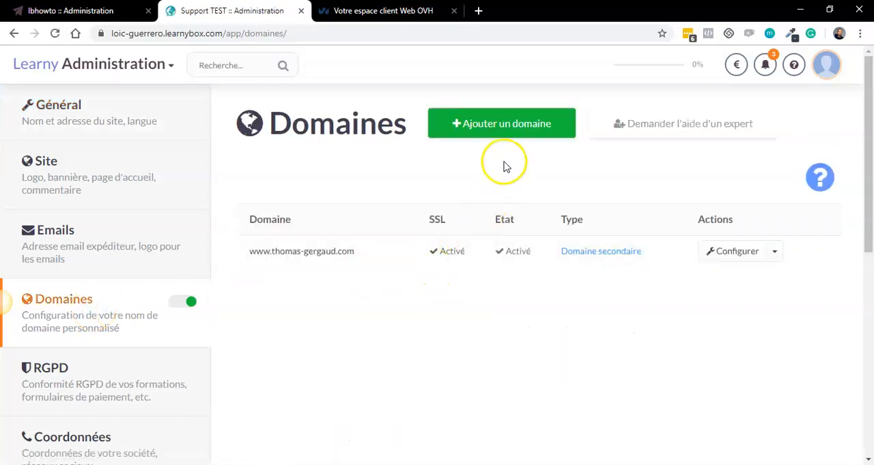
{"action": "left_click", "coordinate": [503, 137]}
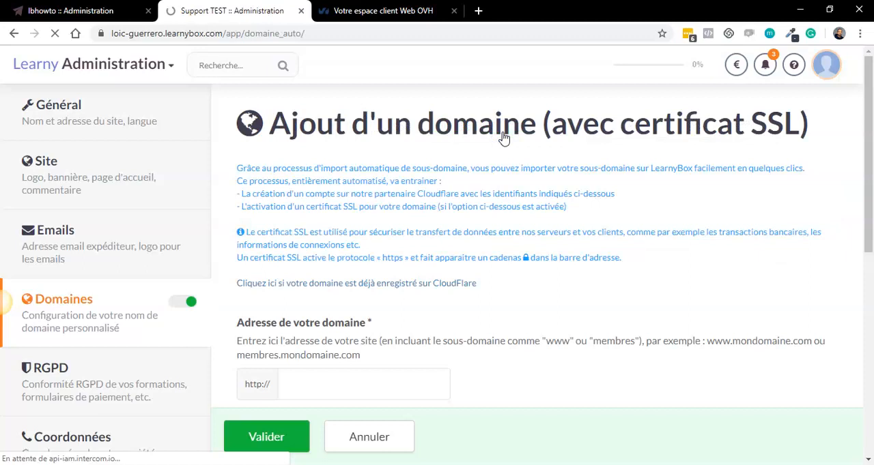
{"action": "left_click_drag", "start_coordinate": [867, 198], "coordinate": [862, 247]}
{"action": "left_click", "coordinate": [364, 273]}
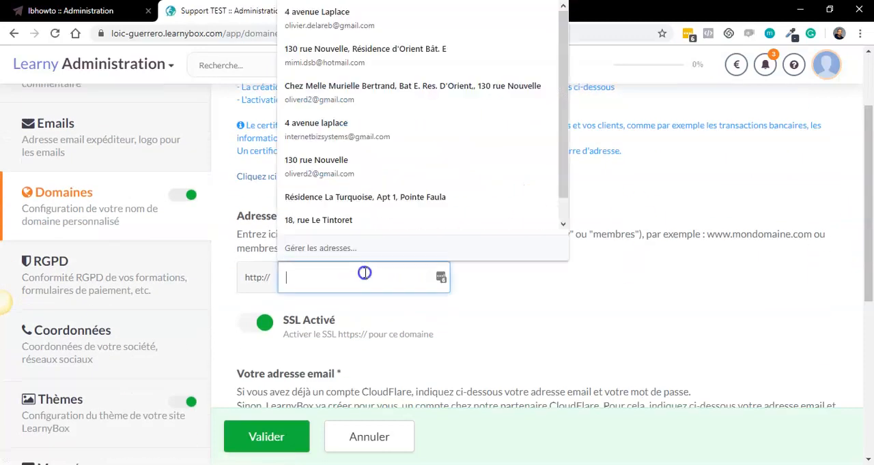
{"action": "type", "text": "www.fullovni.com"}
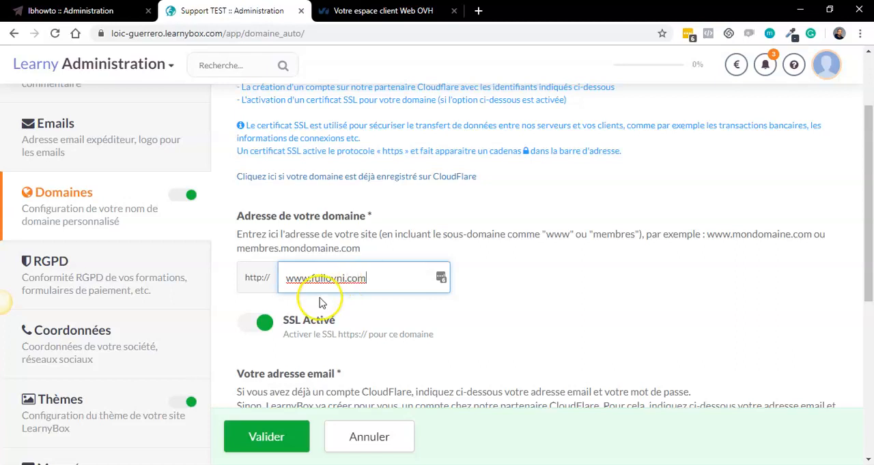
- Try training as the subdomain in the domain address, making it training.fullovni.com
{"action": "left_click", "coordinate": [312, 279]}
{"action": "key", "text": "BackSpace"}
{"action": "key", "text": "BackSpace"}
{"action": "key", "text": "BackSpace"}
{"action": "key", "text": "BackSpace"}
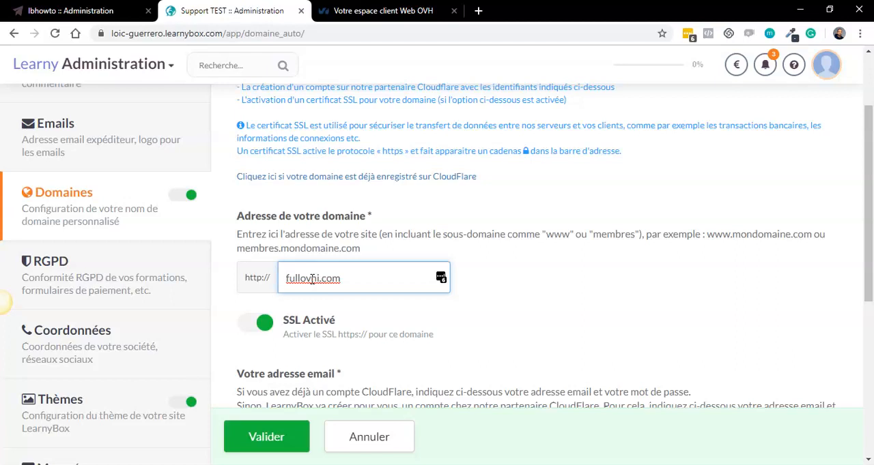
{"action": "type", "text": "train"}
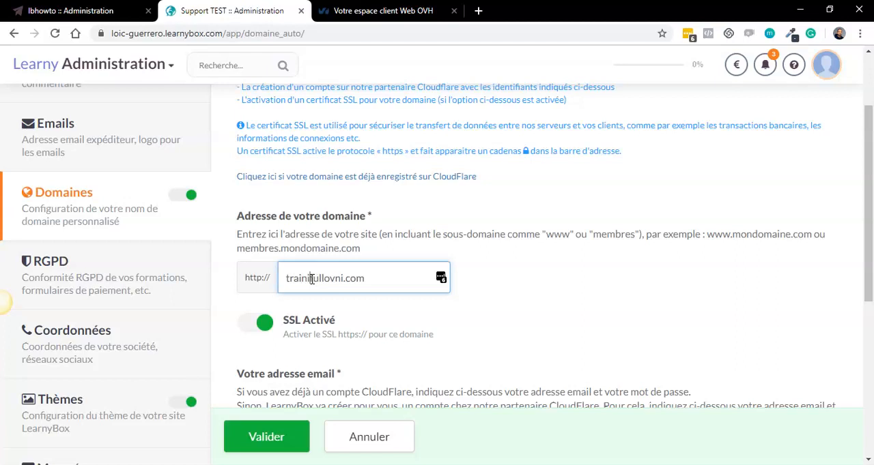
{"action": "type", "text": "ing."}
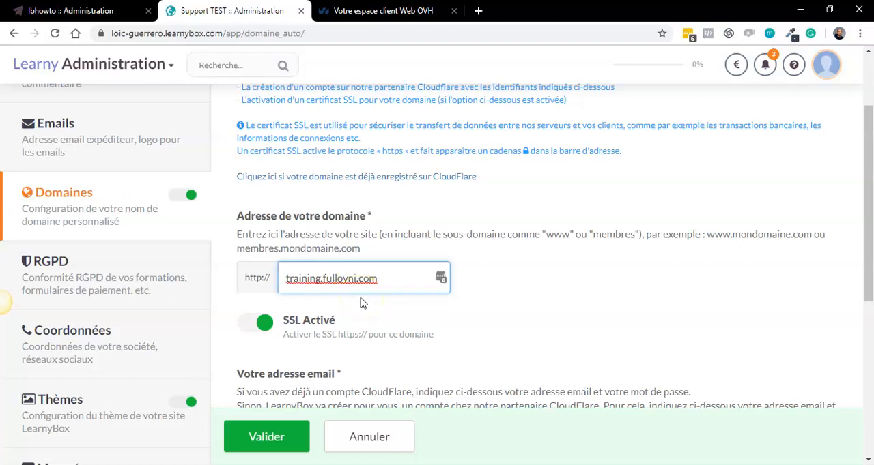
- Restore www as the subdomain in the domain address
{"action": "key", "text": "BackSpace"}
{"action": "key", "text": "BackSpace"}
{"action": "key", "text": "BackSpace"}
{"action": "key", "text": "BackSpace"}
{"action": "key", "text": "BackSpace"}
{"action": "key", "text": "BackSpace"}
{"action": "key", "text": "BackSpace"}
{"action": "key", "text": "BackSpace"}
{"action": "type", "text": "www"}
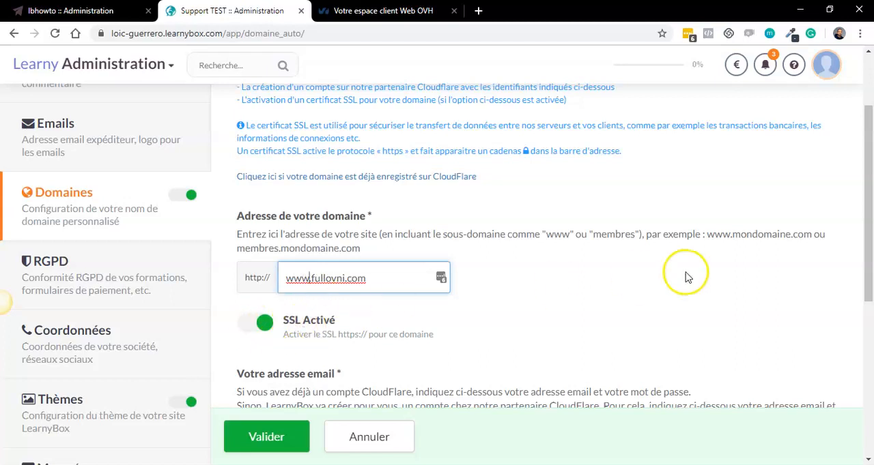
- Replace the prefilled account email with the email address stored in the Notepad file
{"action": "left_click_drag", "start_coordinate": [868, 251], "coordinate": [863, 327]}
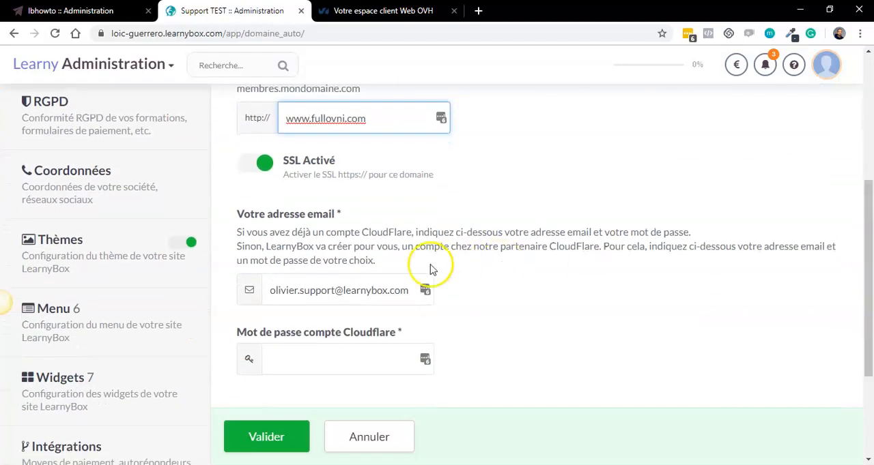
{"action": "left_click_drag", "start_coordinate": [269, 290], "coordinate": [480, 319]}
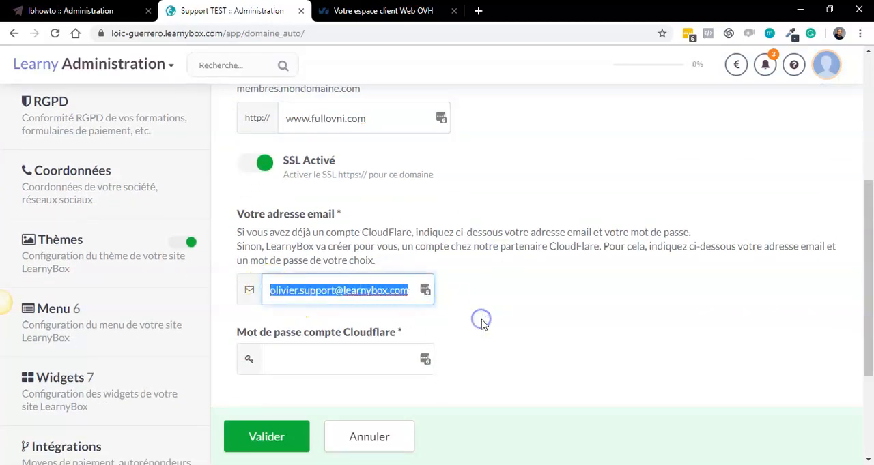
{"action": "key", "text": "BackSpace"}
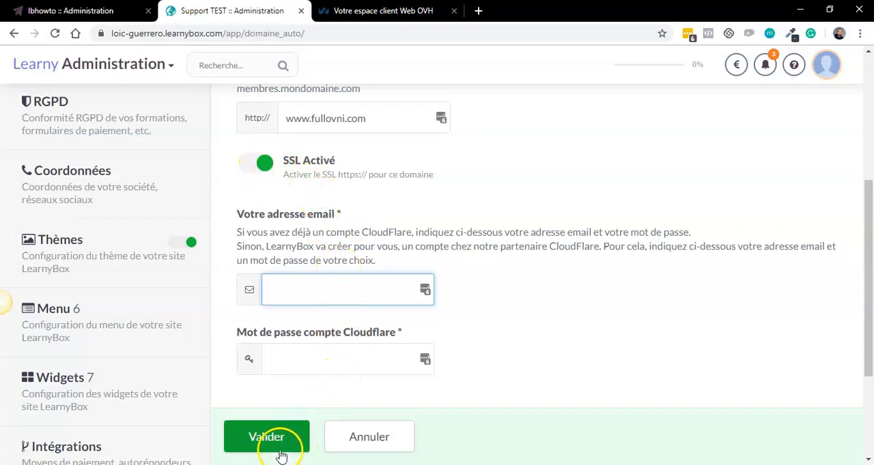
{"action": "left_click", "coordinate": [299, 464]}
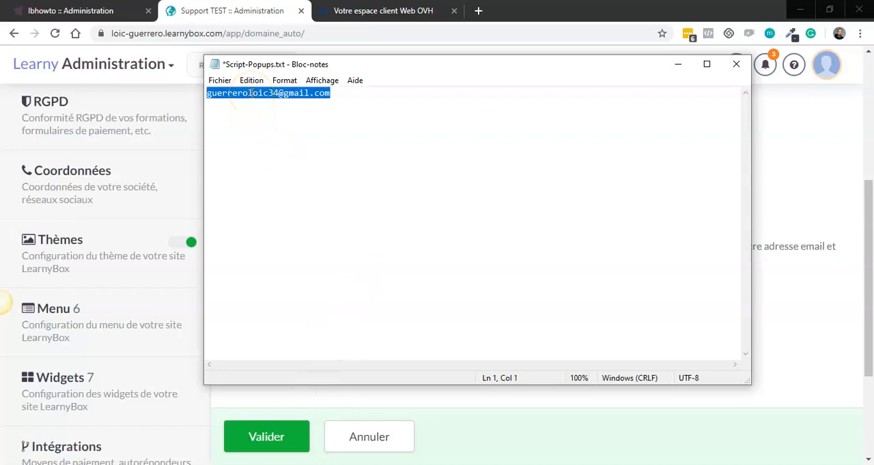
{"action": "left_click", "coordinate": [807, 186]}
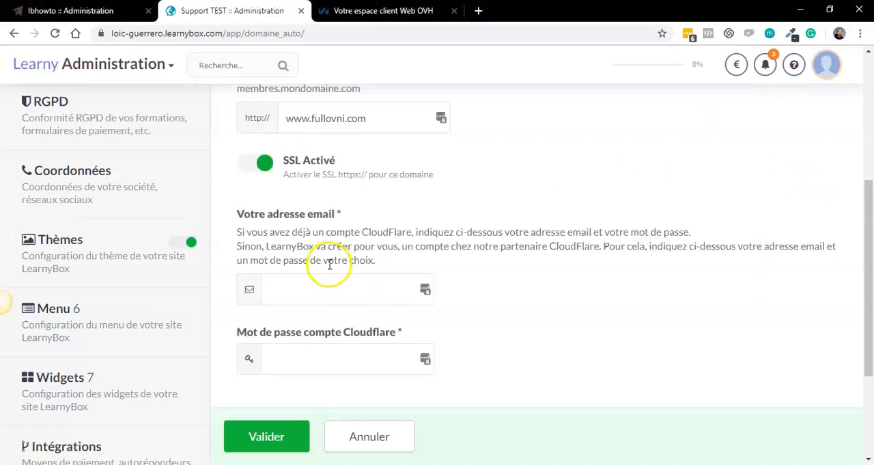
{"action": "left_click", "coordinate": [308, 290]}
{"action": "key", "text": "ctrl+v"}
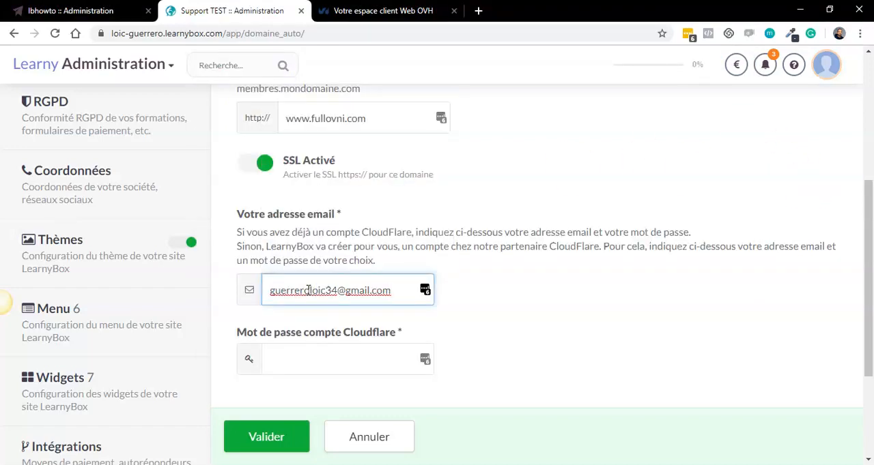
- Enter the Cloudflare account password and submit the domain form, declining to save the login in LastPass
{"action": "left_click", "coordinate": [316, 360]}
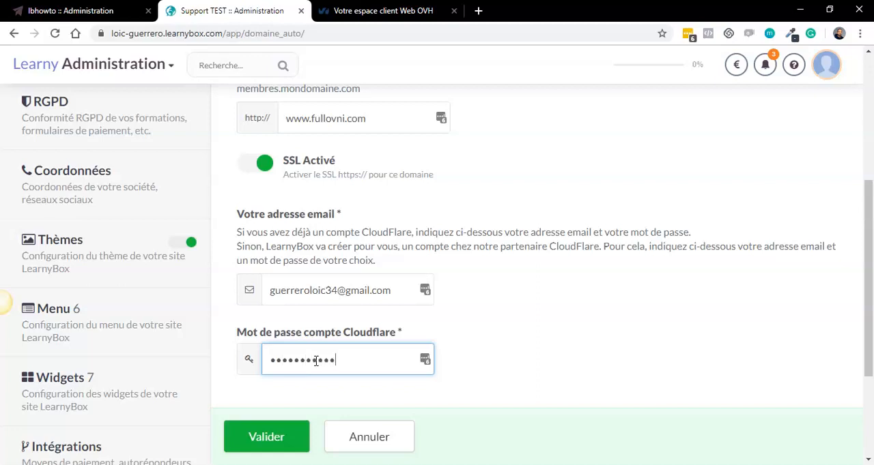
{"action": "left_click", "coordinate": [266, 437]}
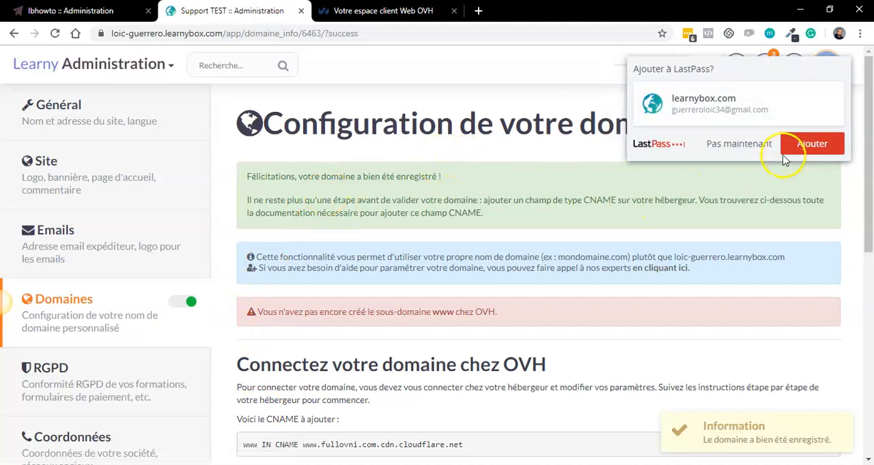
{"action": "left_click", "coordinate": [751, 144]}
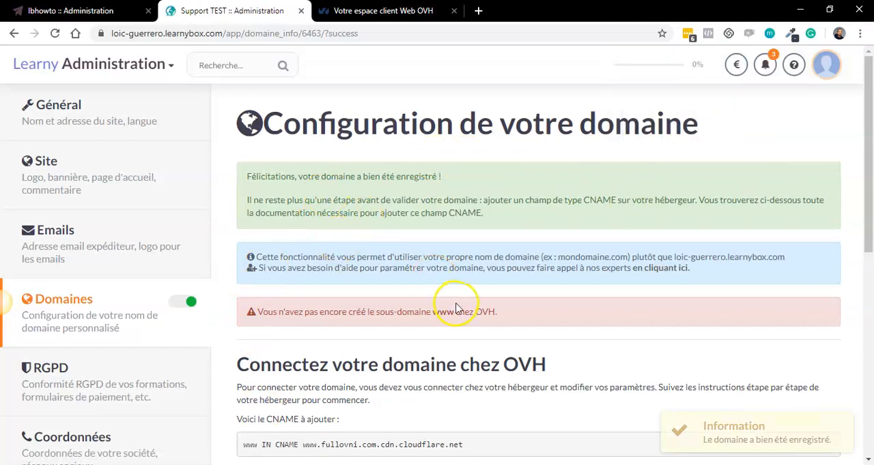
- Check the CNAME record to add, switch to OVH and start a CNAME entry for subdomain www in the fullovni.com DNS zone
{"action": "left_click_drag", "start_coordinate": [869, 176], "coordinate": [868, 249]}
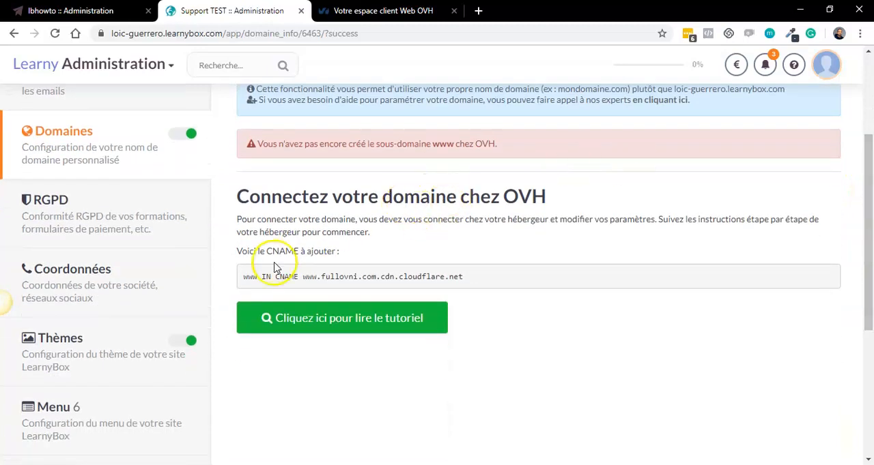
{"action": "left_click", "coordinate": [243, 277]}
{"action": "left_click_drag", "start_coordinate": [243, 277], "coordinate": [491, 295]}
{"action": "left_click", "coordinate": [491, 294]}
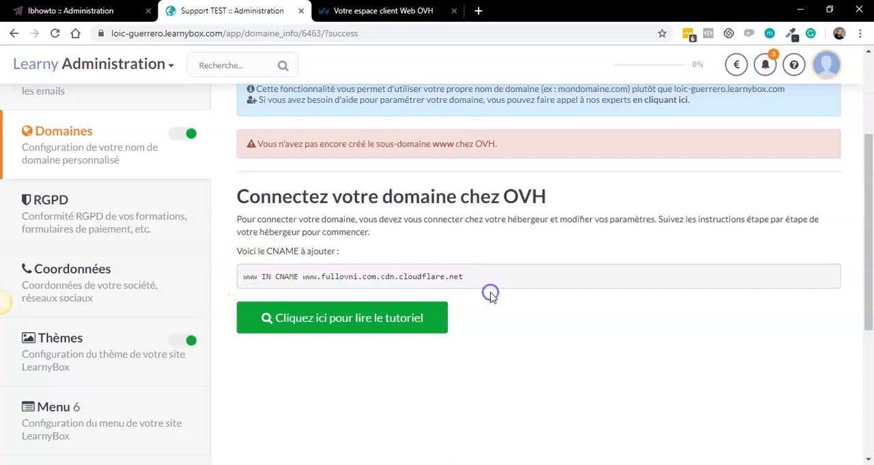
{"action": "left_click", "coordinate": [403, 10]}
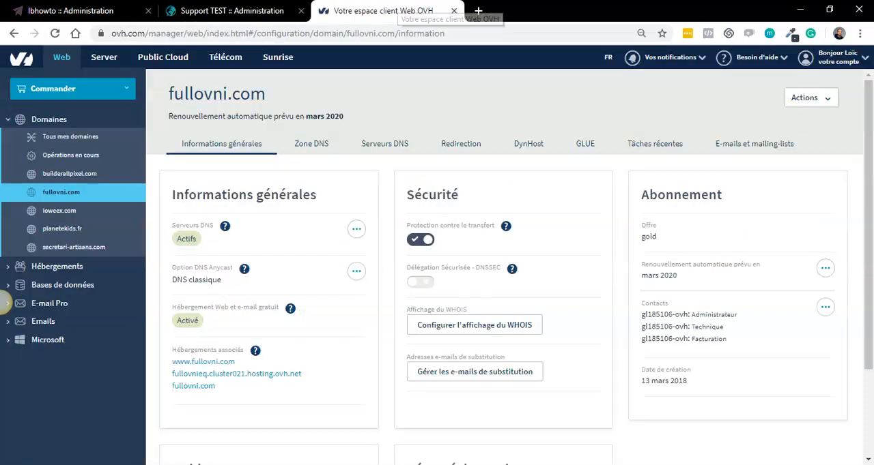
{"action": "left_click", "coordinate": [313, 152]}
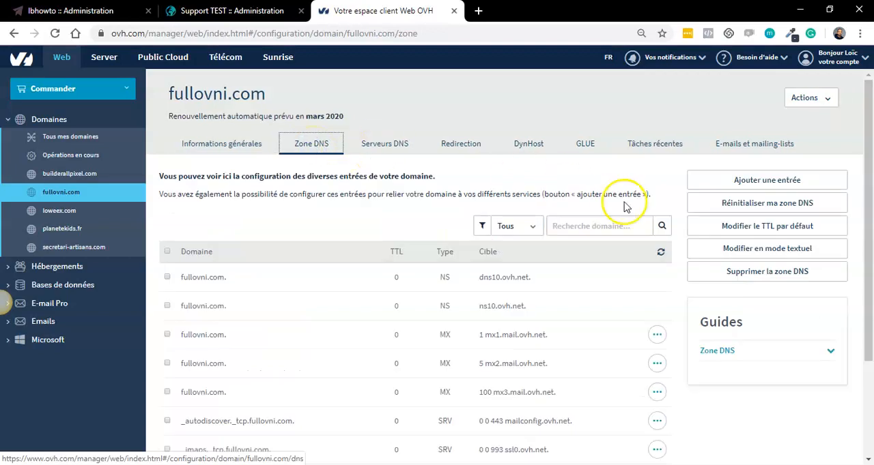
{"action": "left_click", "coordinate": [790, 182]}
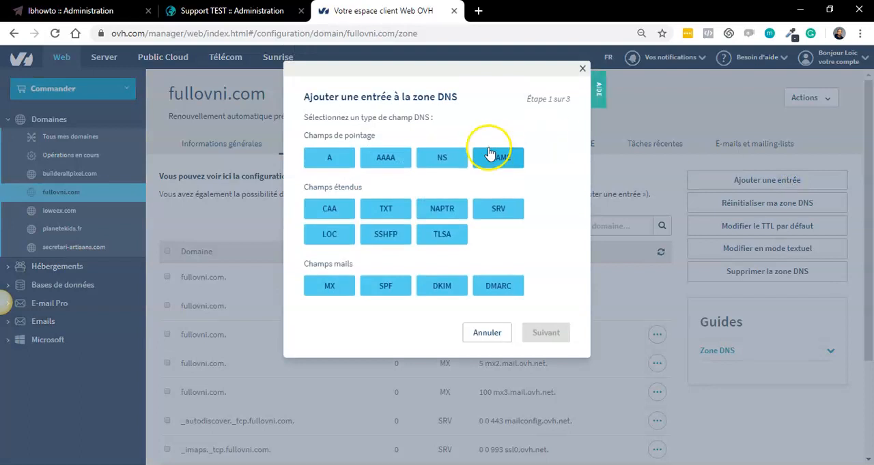
{"action": "left_click", "coordinate": [499, 162]}
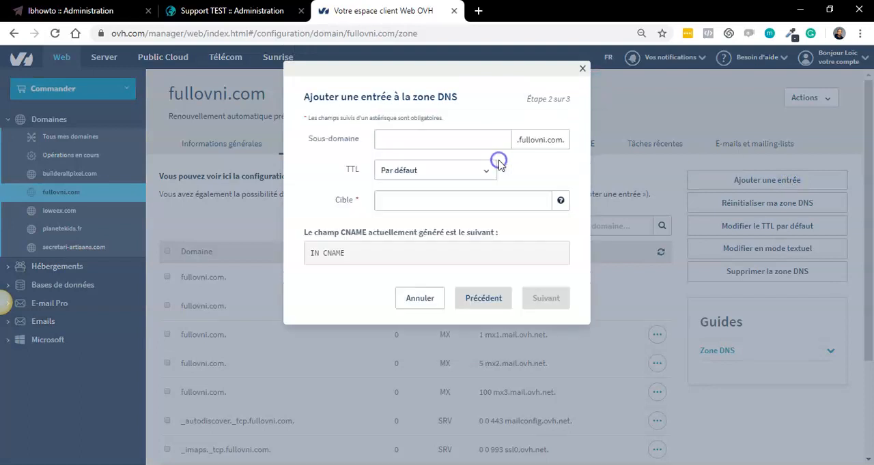
{"action": "left_click", "coordinate": [420, 142]}
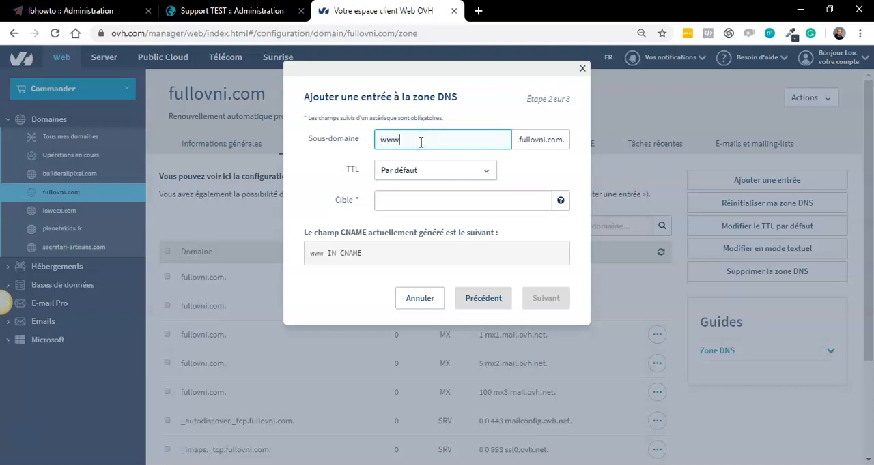
{"action": "left_click", "coordinate": [400, 201]}
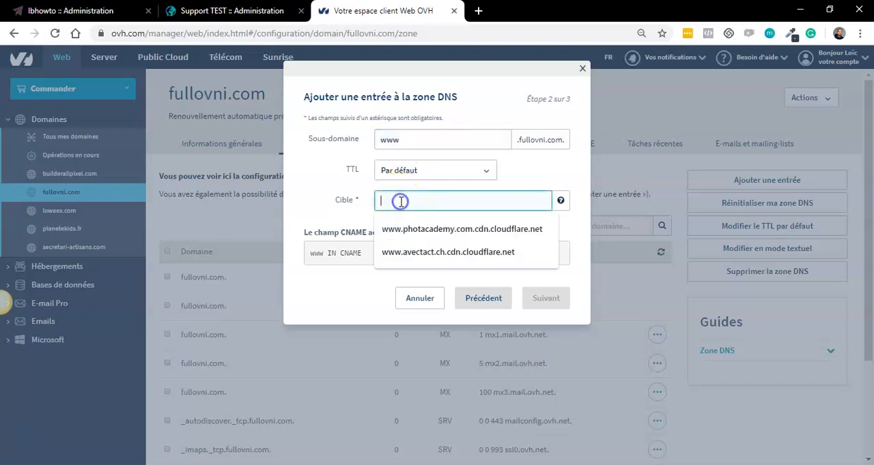
{"action": "left_click", "coordinate": [196, 12]}
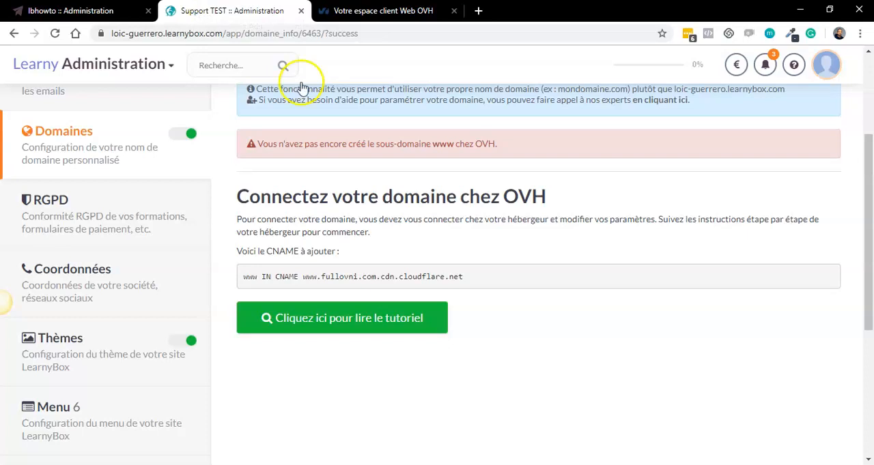
{"action": "left_click", "coordinate": [305, 275]}
{"action": "left_click_drag", "start_coordinate": [323, 276], "coordinate": [466, 291]}
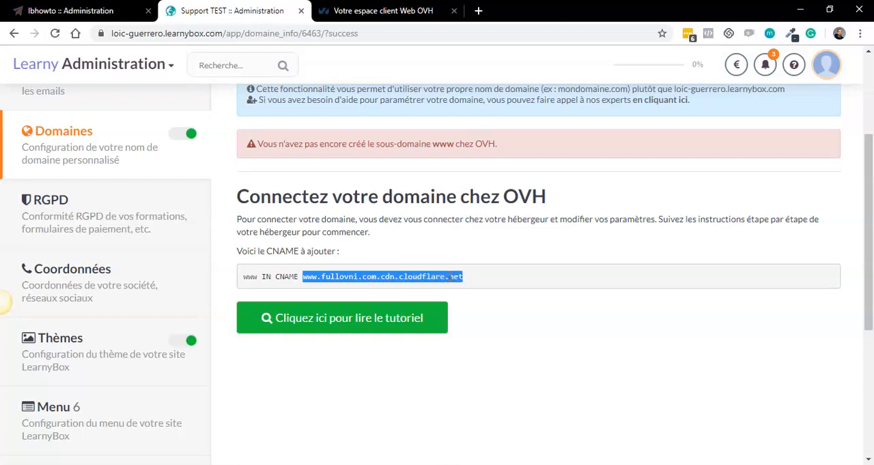
{"action": "right_click", "coordinate": [450, 277]}
{"action": "left_click", "coordinate": [472, 286]}
{"action": "left_click", "coordinate": [404, 11]}
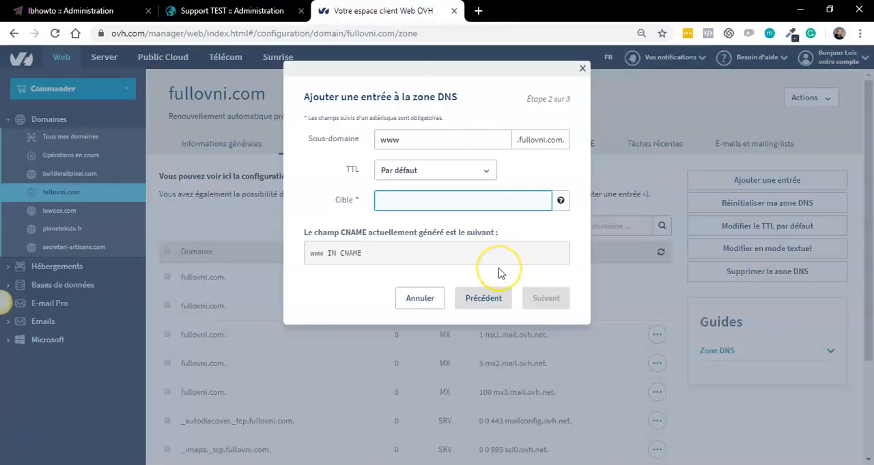
{"action": "key", "text": "ctrl+v"}
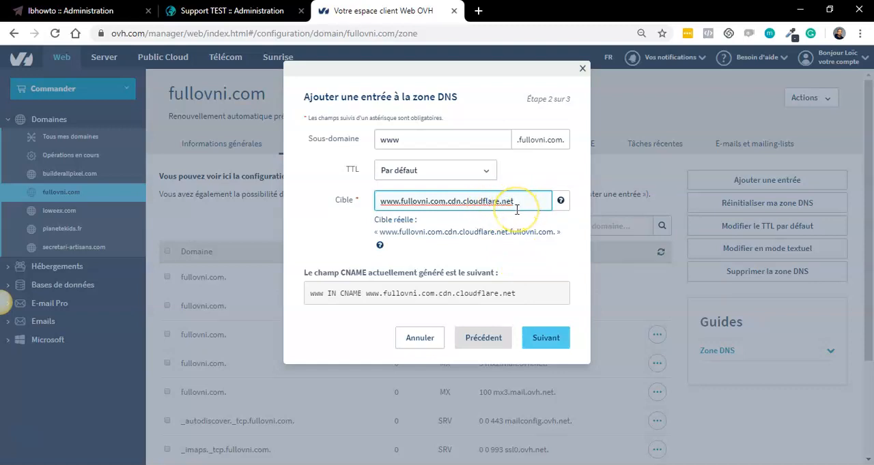
{"action": "type", "text": "."}
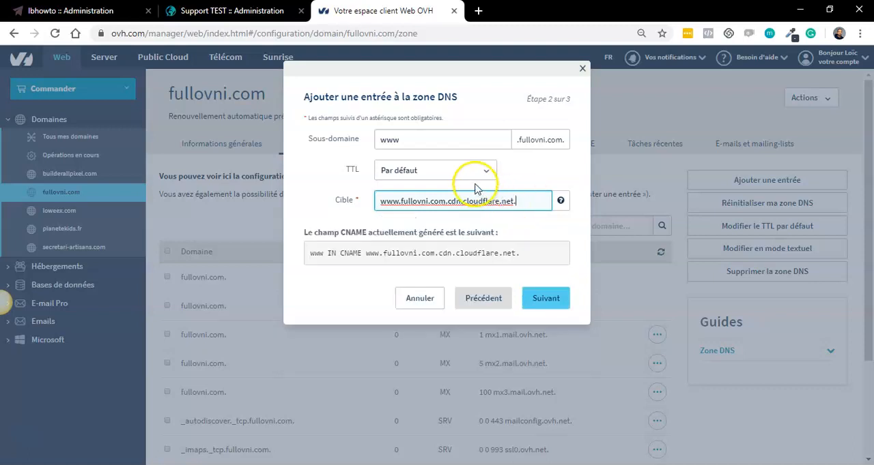
{"action": "left_click", "coordinate": [544, 301]}
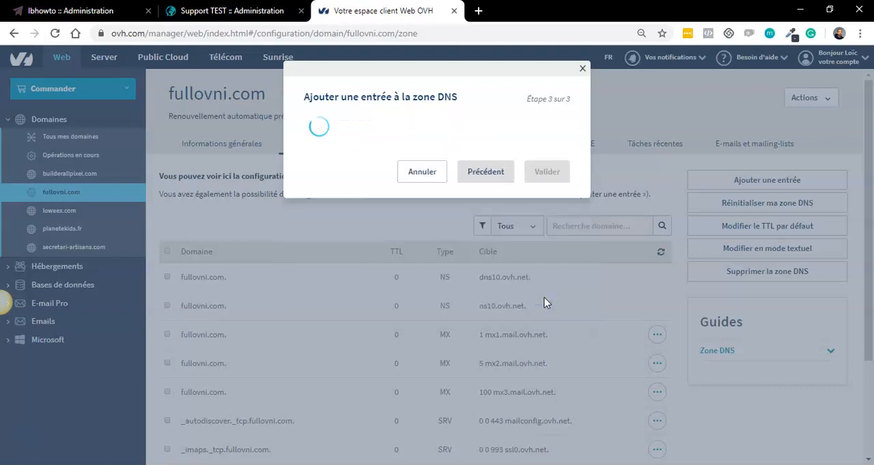
{"action": "left_click", "coordinate": [537, 263]}
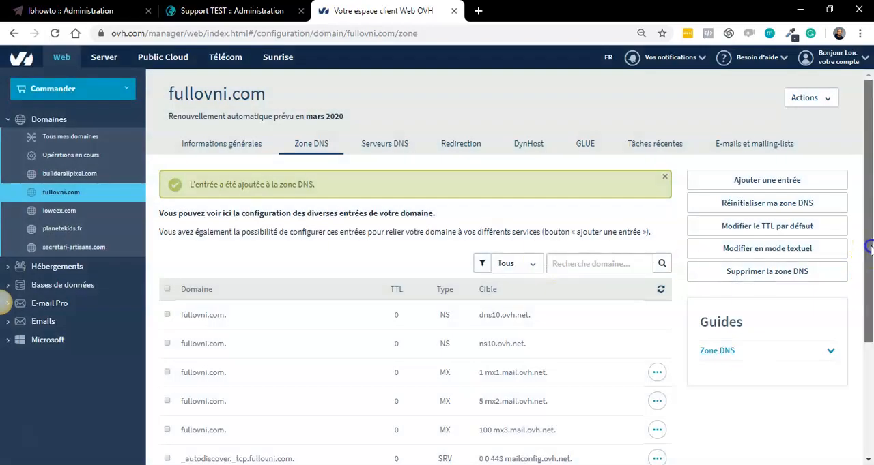
- Check the second page of the fullovni.com DNS zone records for the www CNAME entry
{"action": "scroll", "coordinate": [870, 252], "scroll_direction": "down", "scroll_amount": 3}
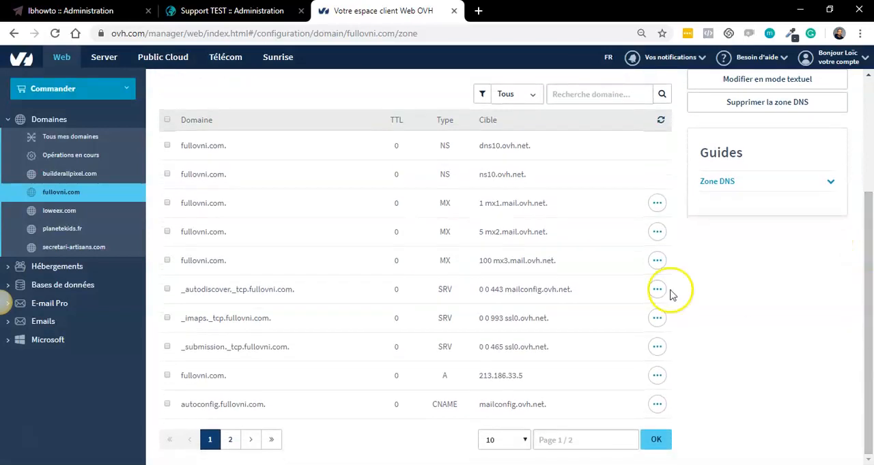
{"action": "left_click", "coordinate": [231, 442]}
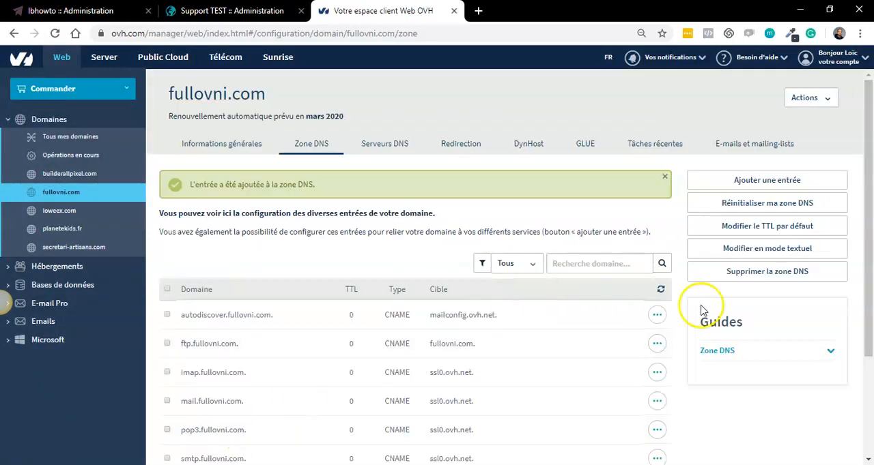
{"action": "left_click_drag", "start_coordinate": [864, 254], "coordinate": [846, 382]}
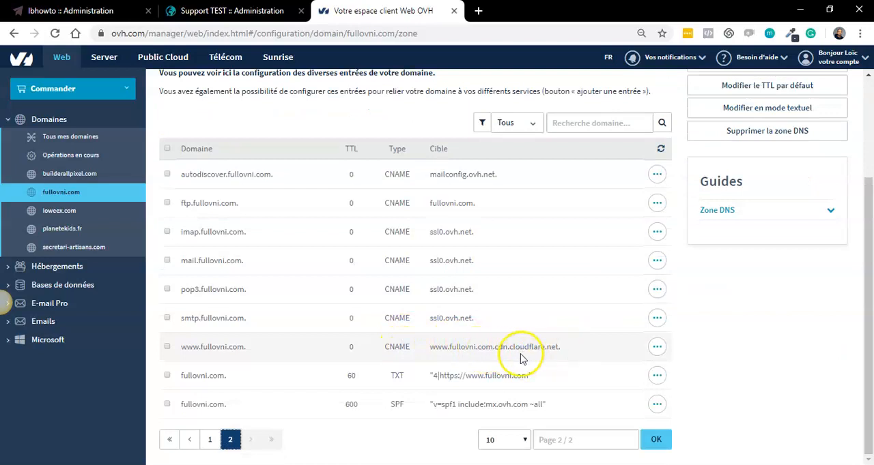
{"action": "left_click", "coordinate": [236, 13]}
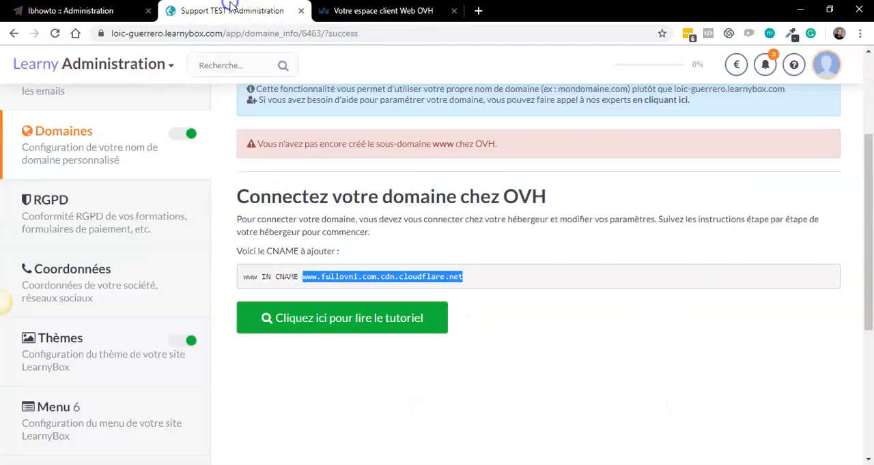
{"action": "left_click", "coordinate": [56, 34]}
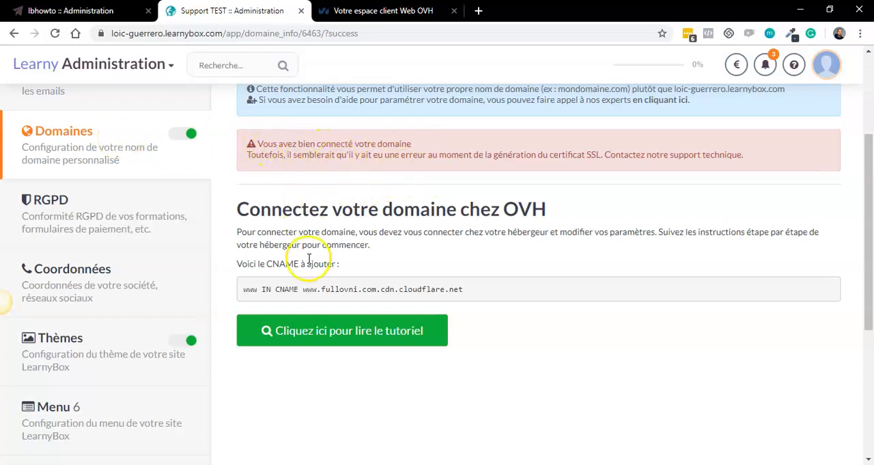
{"action": "left_click", "coordinate": [124, 149]}
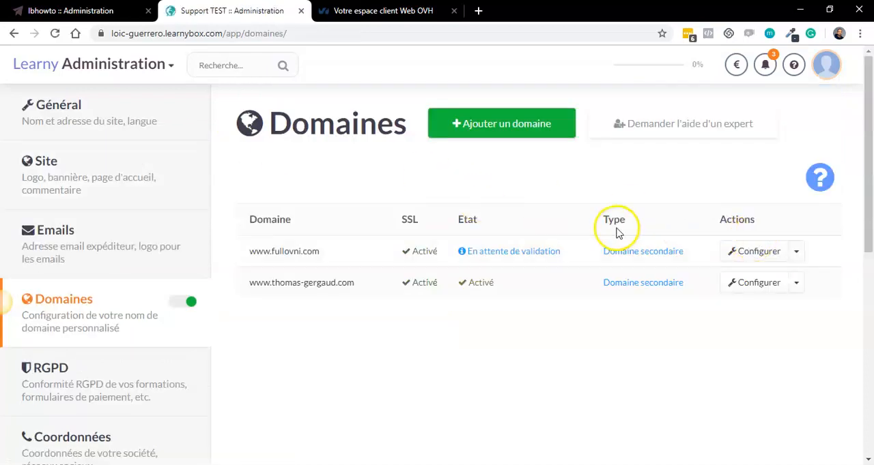
{"action": "left_click_drag", "start_coordinate": [869, 225], "coordinate": [866, 187]}
{"action": "left_click_drag", "start_coordinate": [466, 254], "coordinate": [563, 256]}
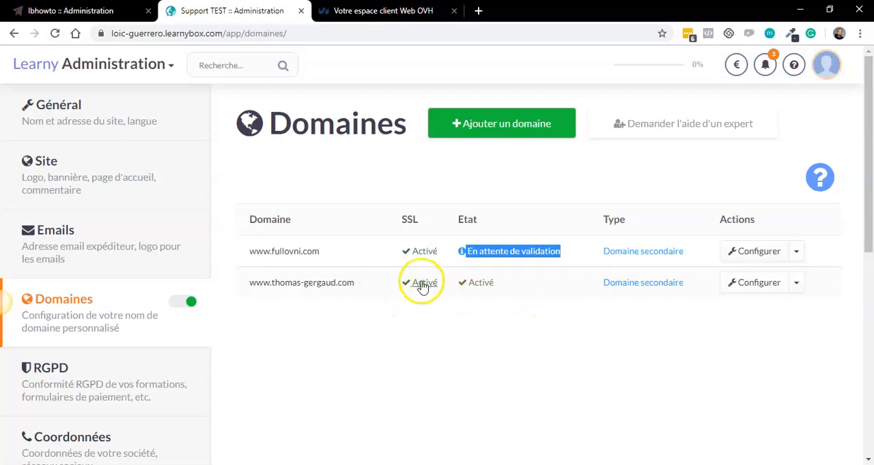
{"action": "left_click", "coordinate": [501, 322]}
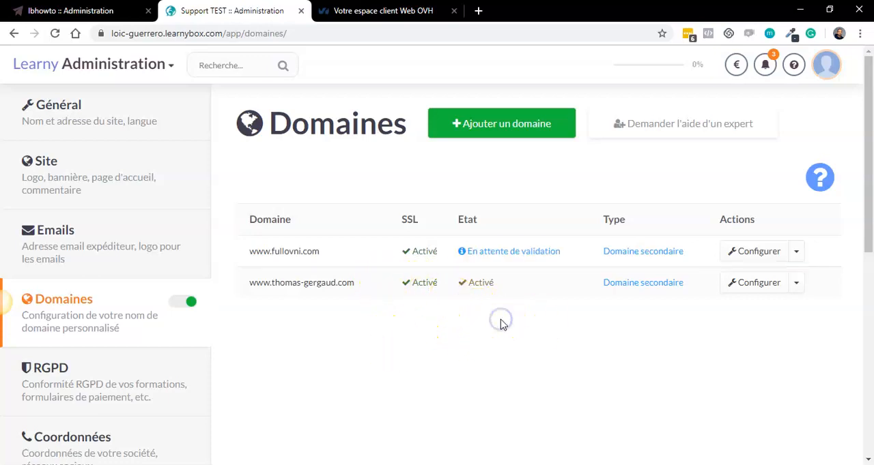